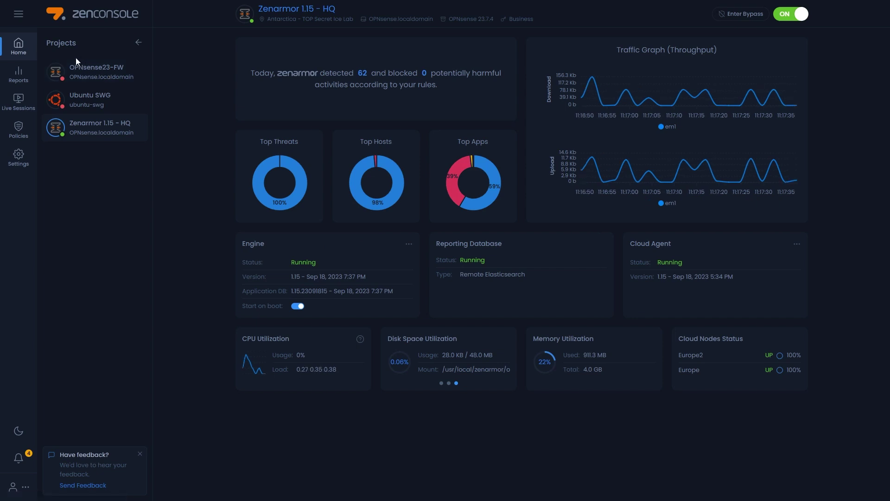
Add a user in My Company's Share dialog, reviewing the Viewer, Operator and Admin roles
click(67, 49)
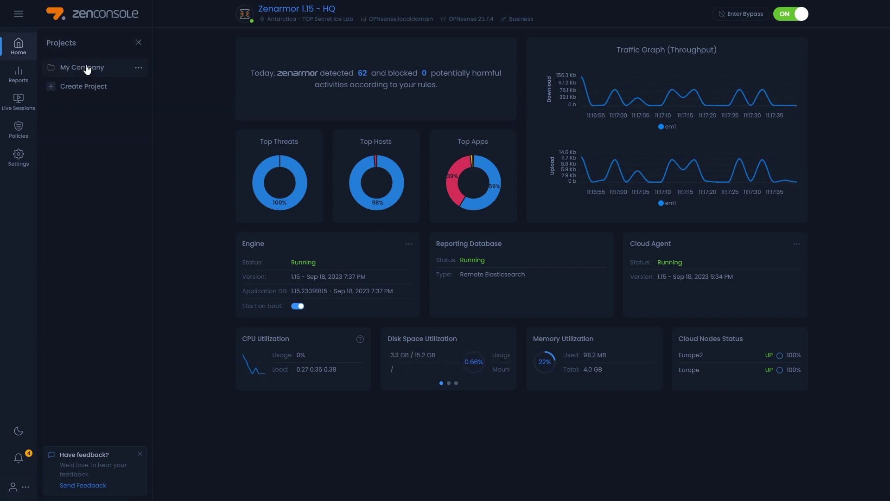
click(139, 68)
click(181, 110)
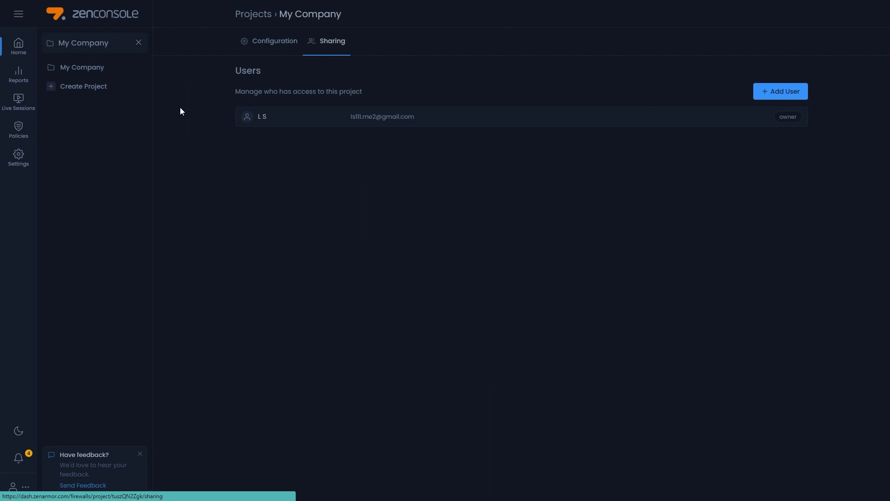
click(768, 92)
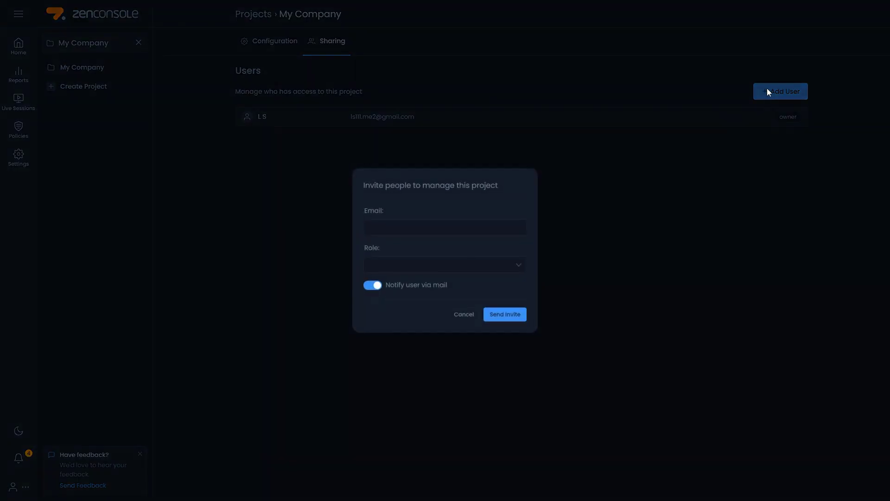
click(487, 270)
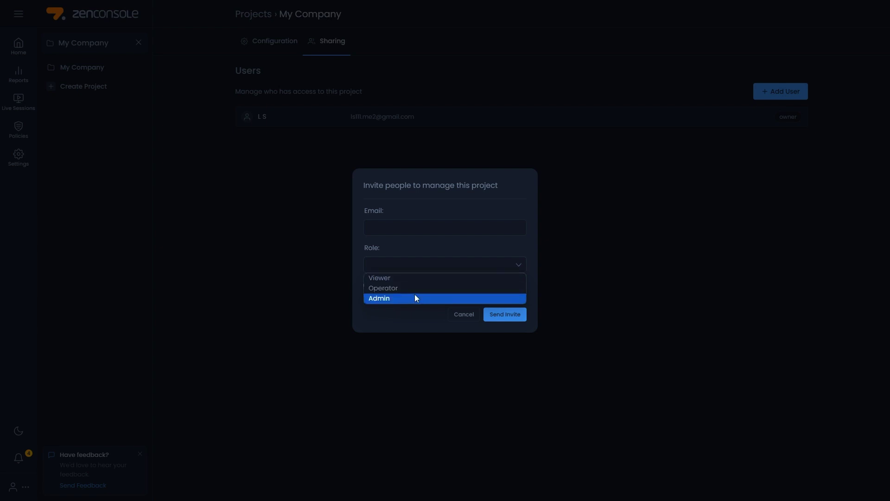
click(415, 229)
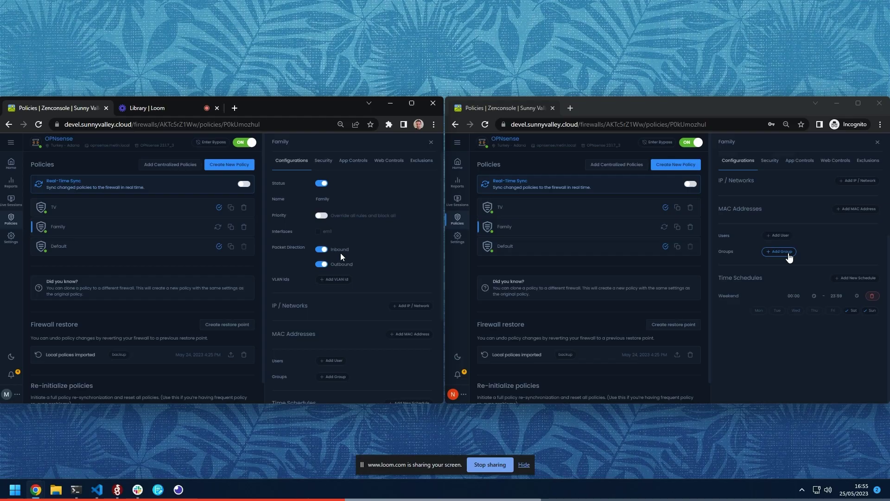
Block Firstly Seen Sites and allow Malware Activity in the Family policy's Security categories
click(324, 161)
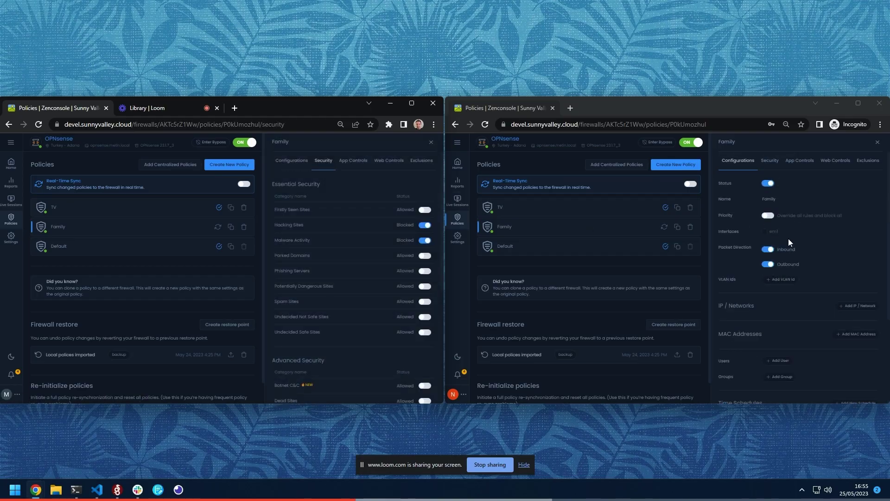
click(771, 163)
click(425, 210)
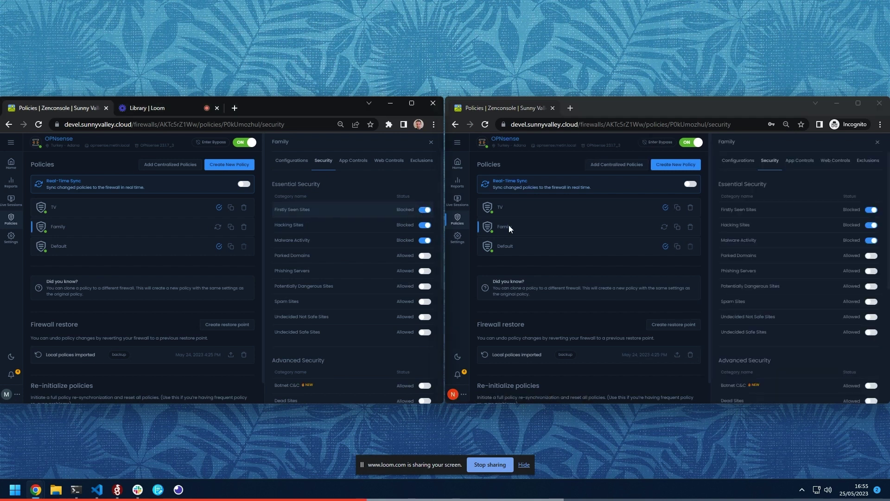
click(661, 283)
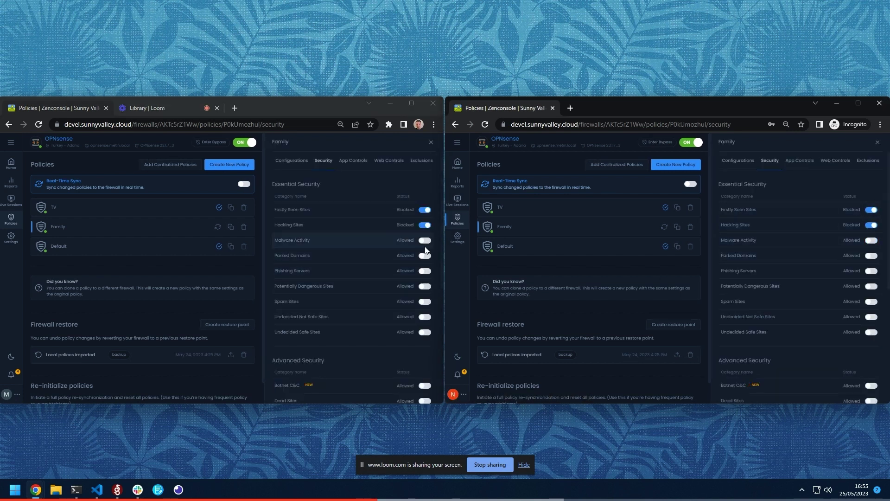
Block Ad Tracker and Ads in App Controls, blocking then re-allowing A.I. Tools
click(342, 164)
click(424, 246)
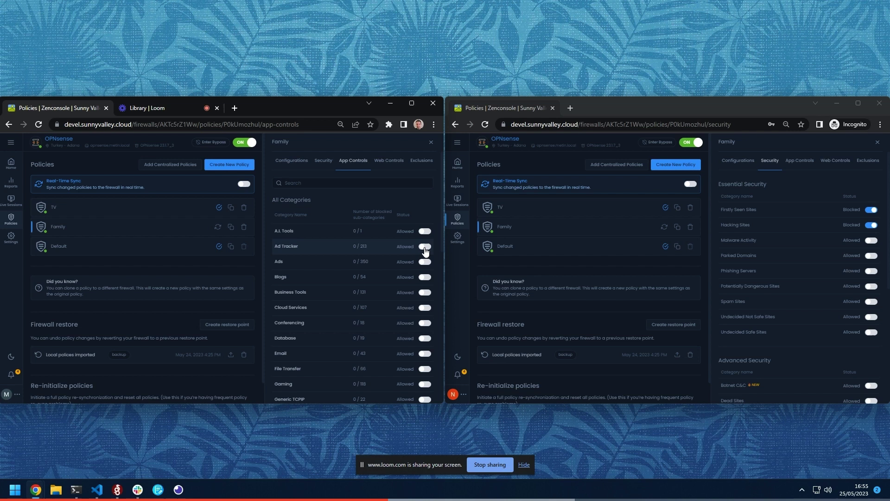
click(807, 165)
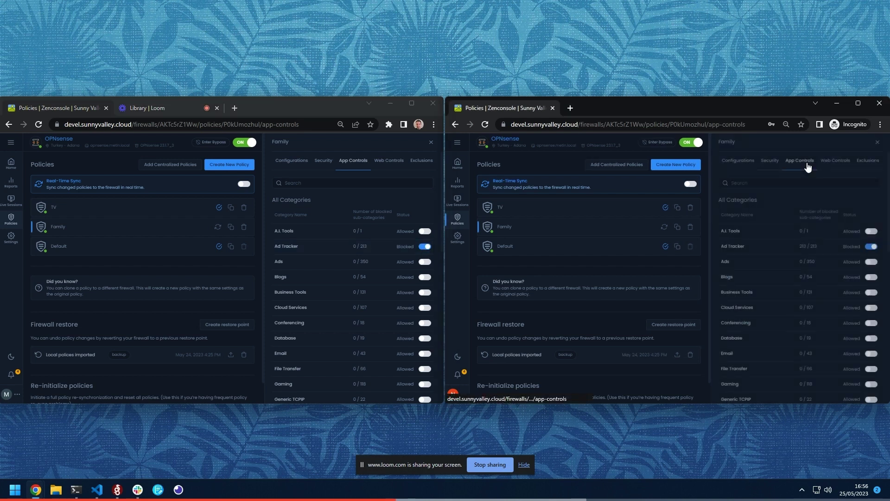
click(871, 262)
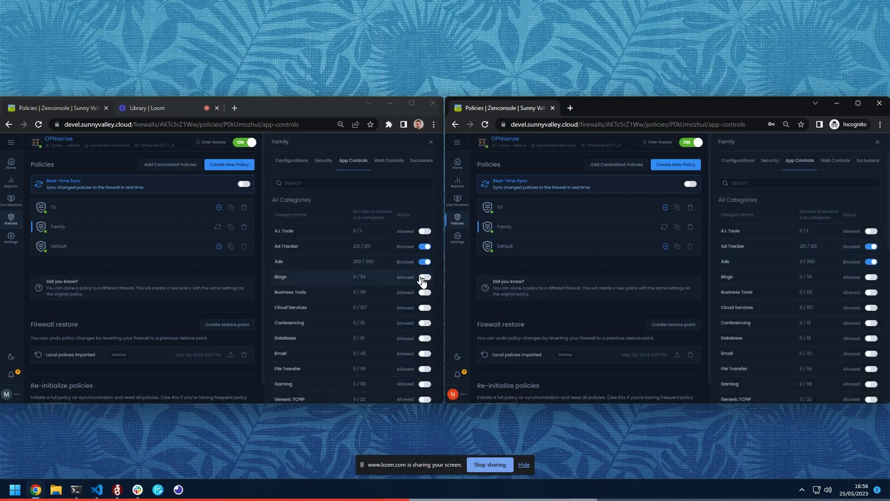
click(425, 231)
click(779, 236)
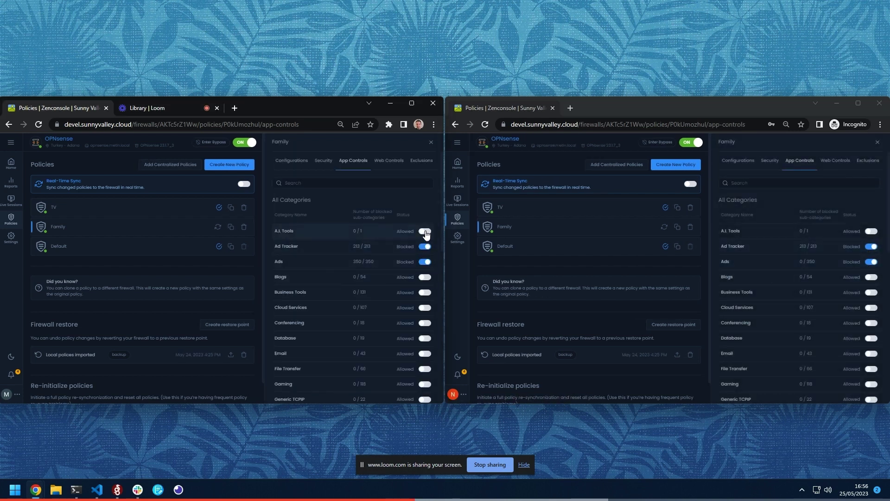
click(871, 231)
click(849, 163)
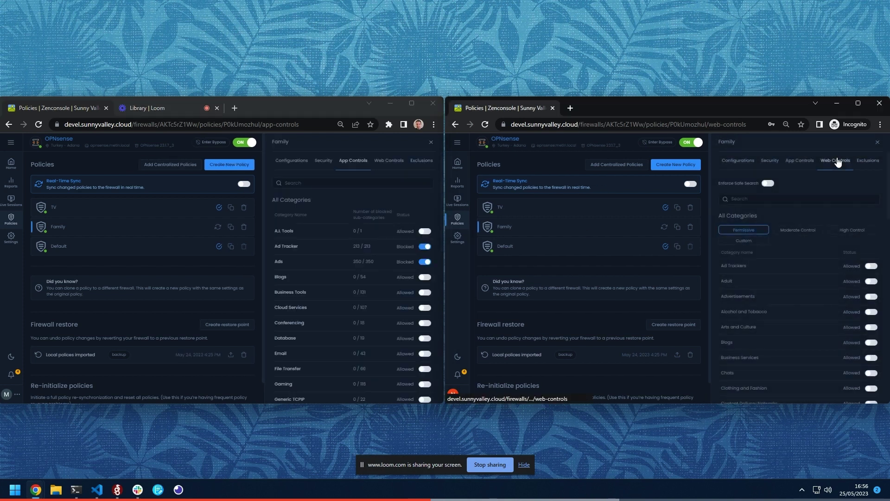
click(384, 162)
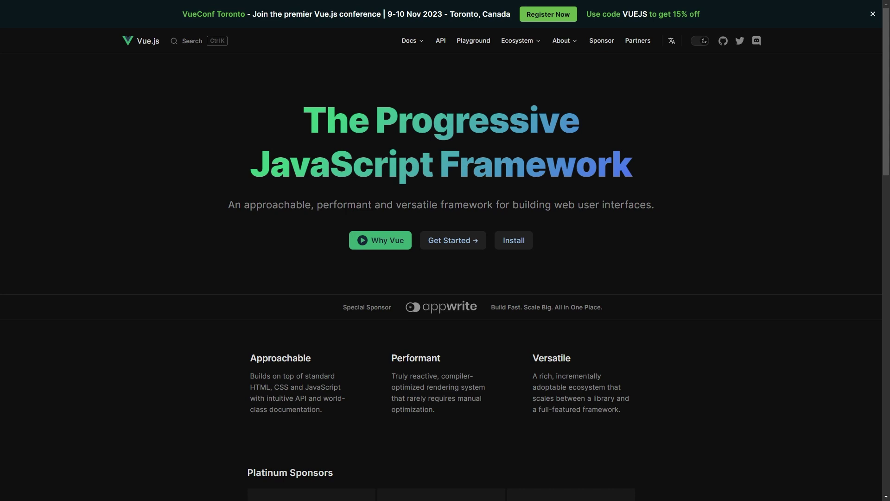
scroll(578, 236, down, 3)
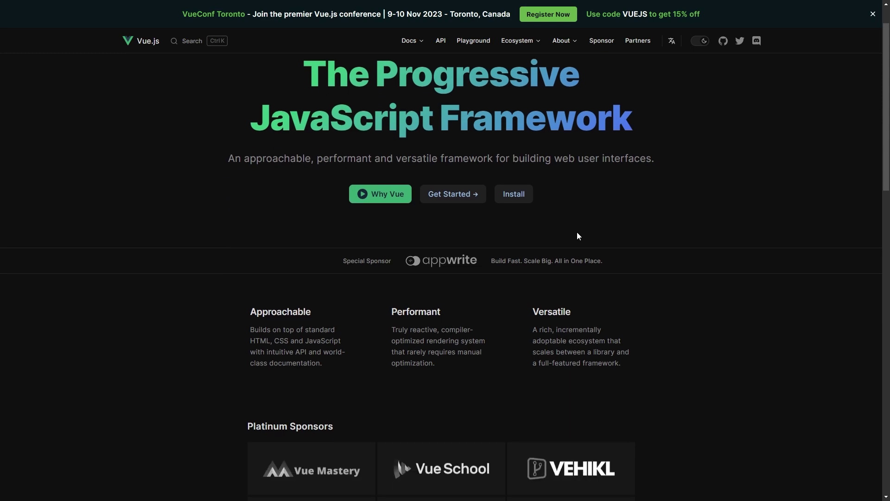
scroll(579, 237, down, 2)
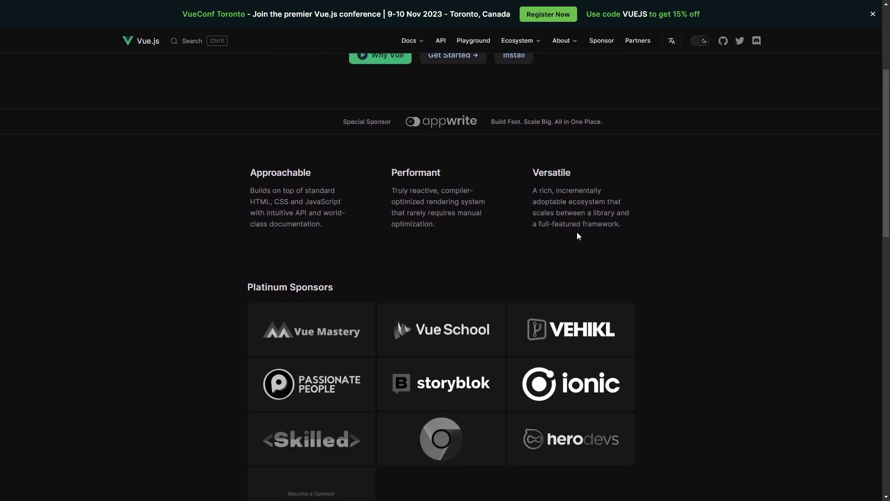
scroll(579, 236, down, 4)
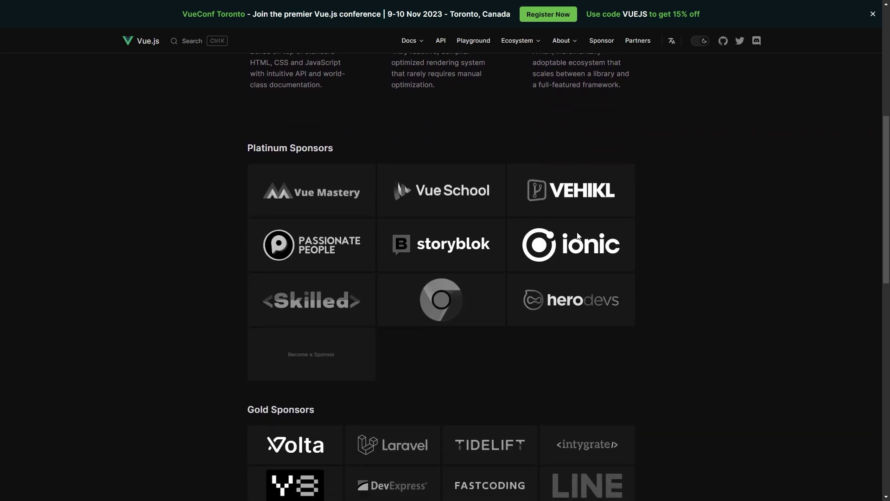
scroll(577, 235, down, 6)
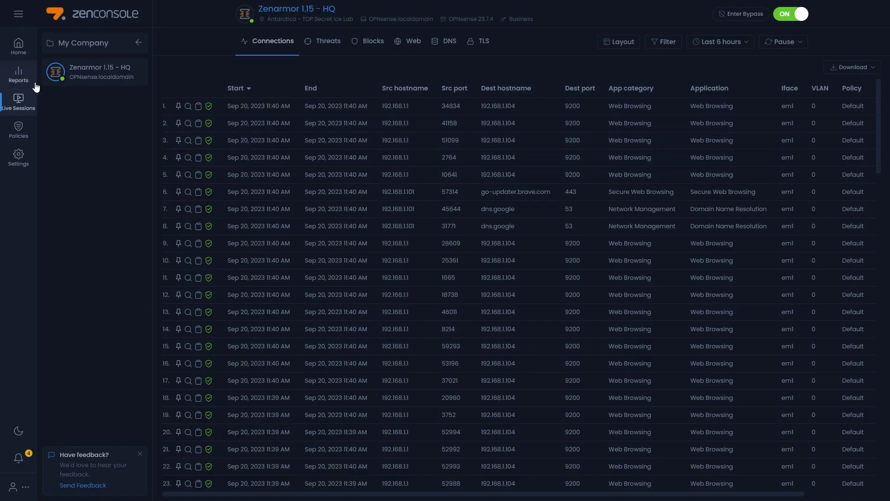
Scroll through all the Connections report charts for Zenarmor 1.15 - HQ
click(29, 82)
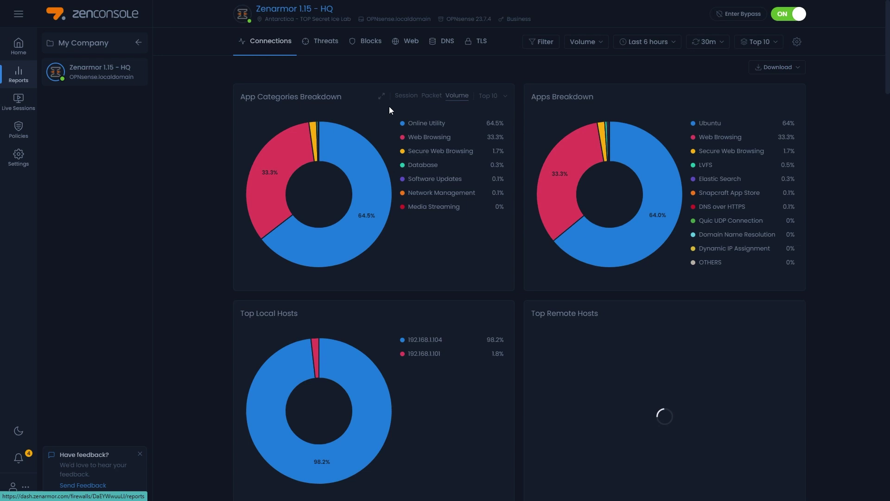
scroll(694, 266, down, 3)
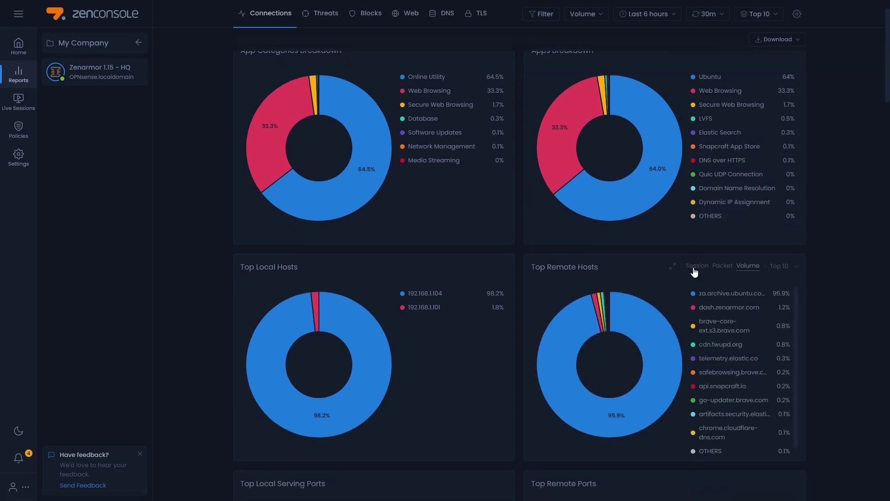
mouse_move(694, 272)
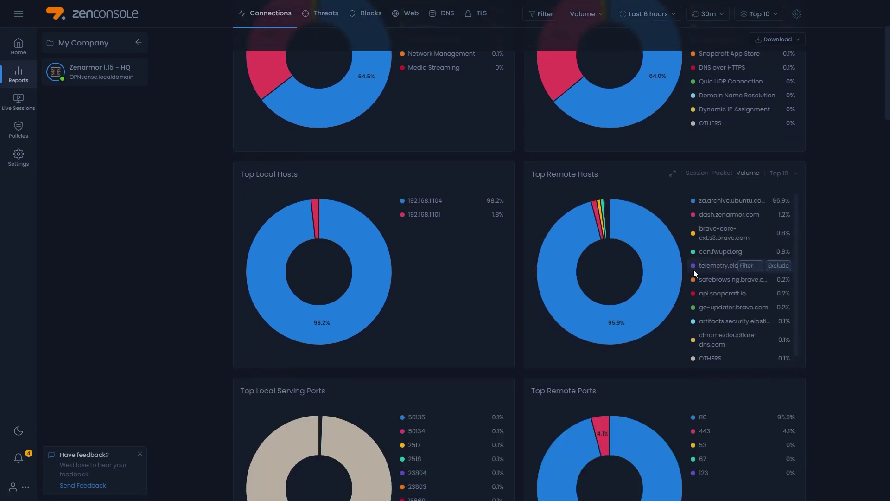
scroll(693, 272, down, 1)
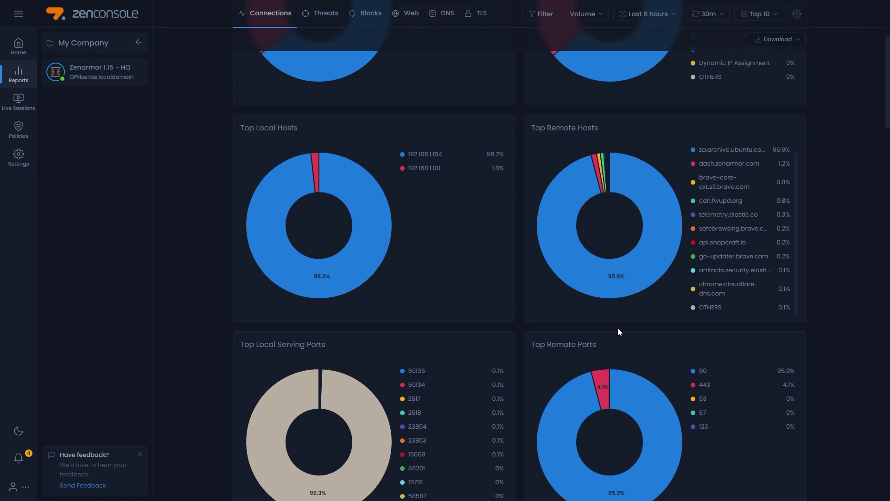
scroll(618, 327, down, 5)
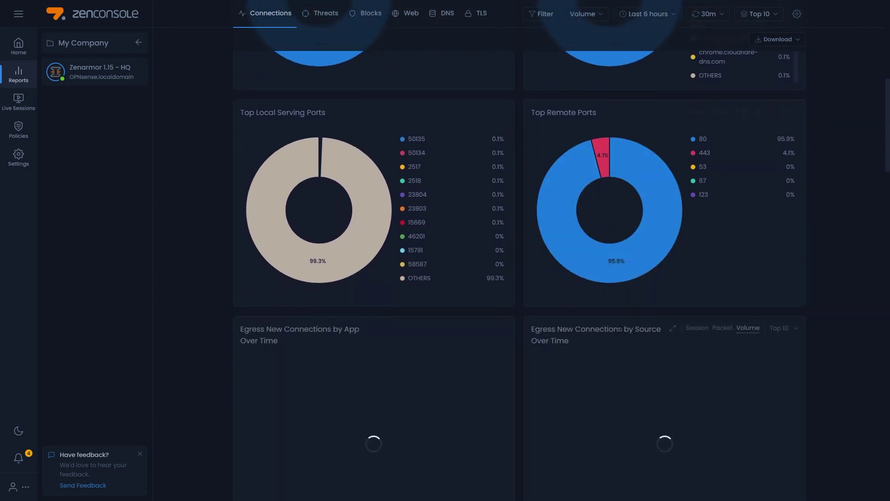
scroll(621, 330, down, 6)
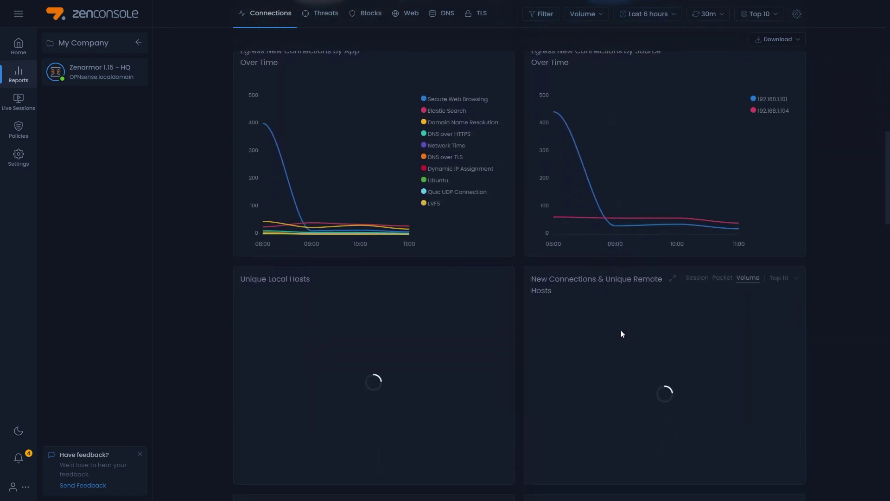
scroll(621, 330, down, 7)
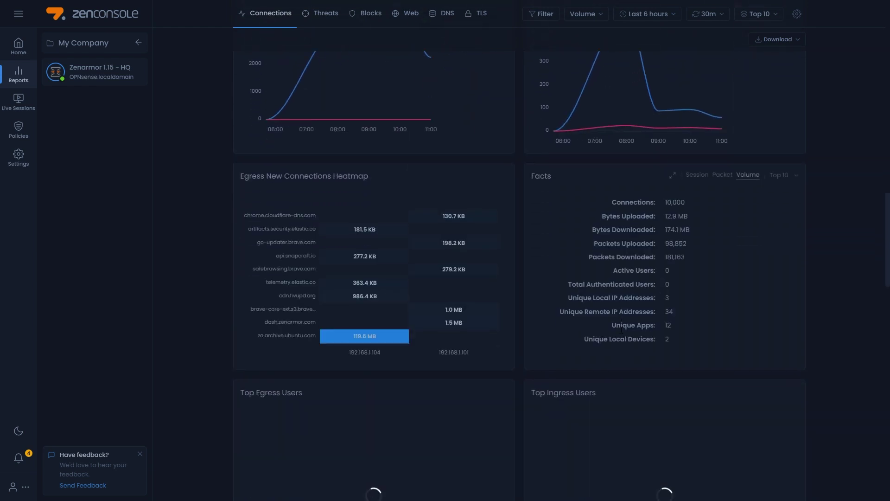
scroll(621, 330, down, 5)
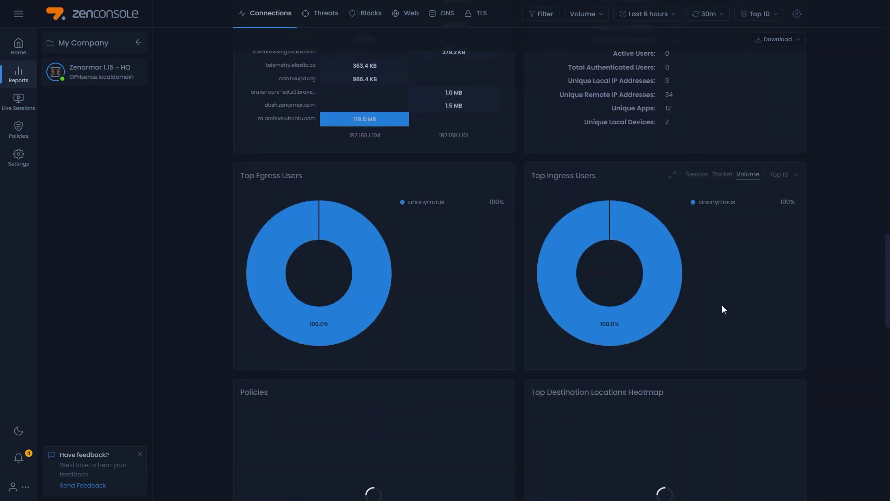
scroll(722, 310, down, 4)
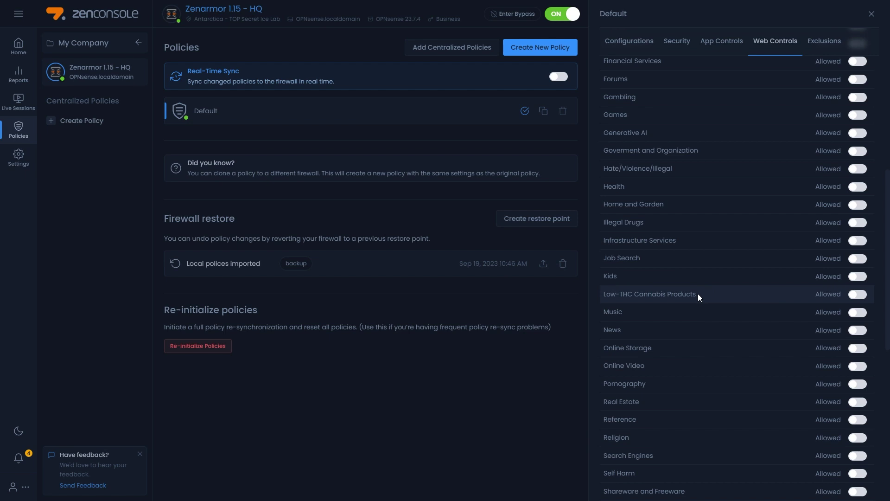
Turn on blocking for Low-THC Cannabis Products and Generative AI in the Default policy's Web Controls
click(863, 295)
click(857, 134)
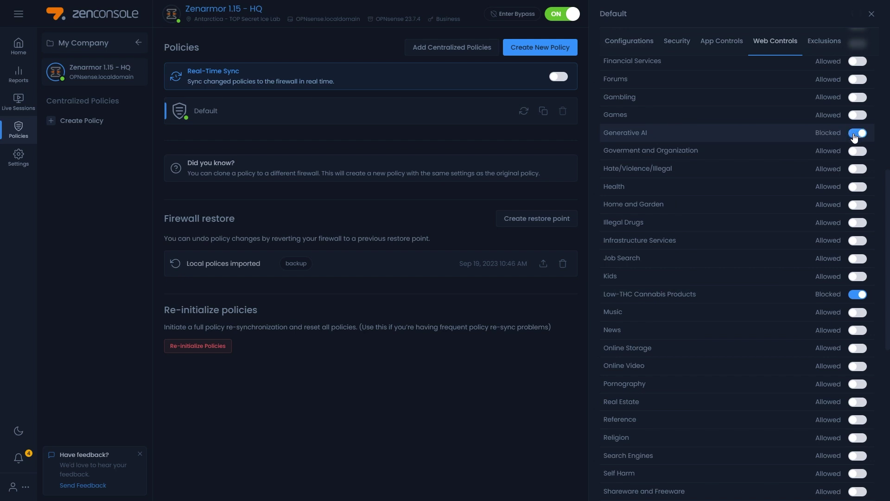
scroll(751, 233, down, 3)
scroll(728, 283, down, 2)
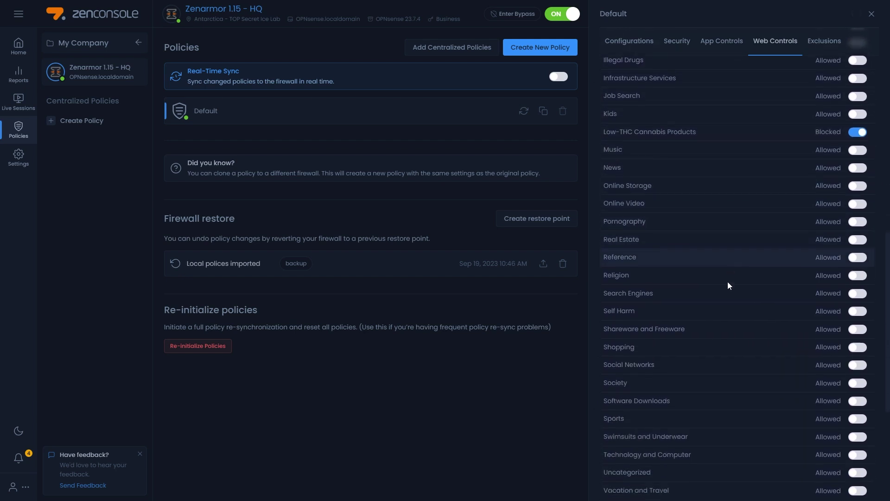
scroll(728, 285, up, 3)
click(724, 43)
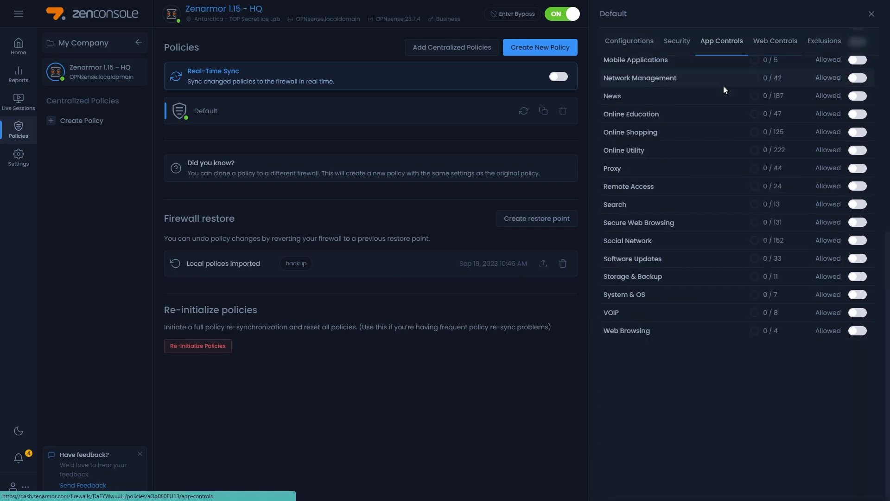